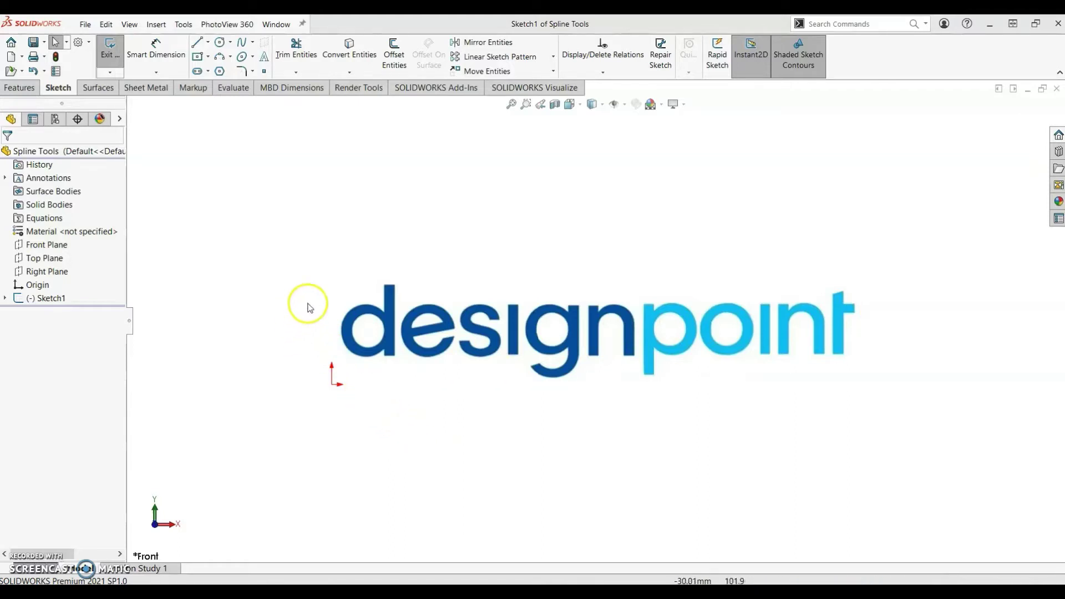
Zoom in on the letter d of the designpoint logo picture in Sketch1.
{"action": "scroll", "coordinate": [328, 319], "scroll_direction": "down", "scroll_amount": 2}
{"action": "scroll", "coordinate": [371, 332], "scroll_direction": "down", "scroll_amount": 5}
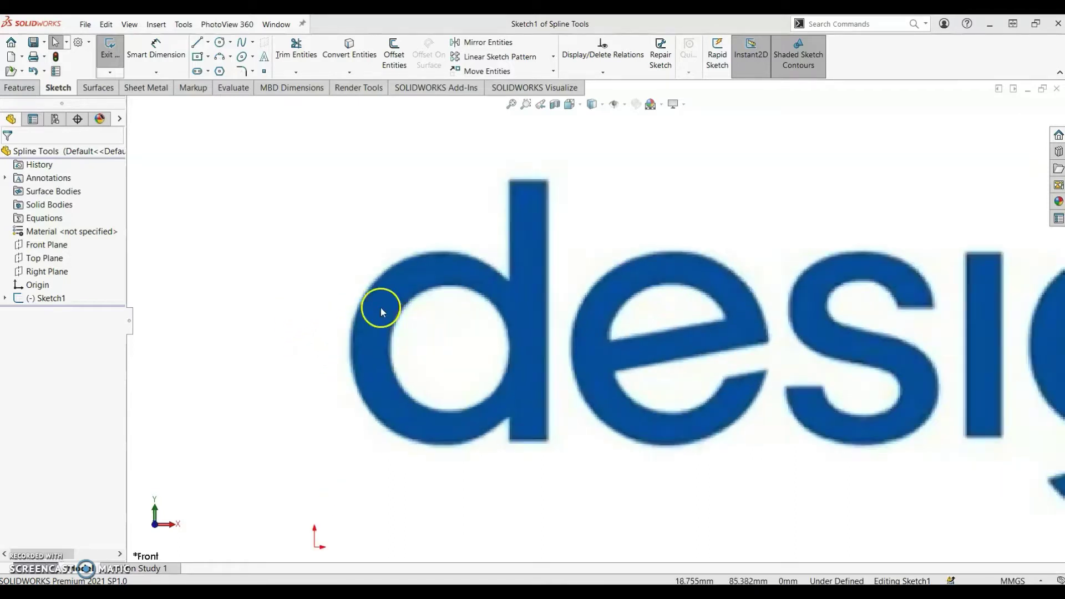
Start a spline at the stem and trace the top and left side of the d's bowl.
{"action": "left_click", "coordinate": [242, 42]}
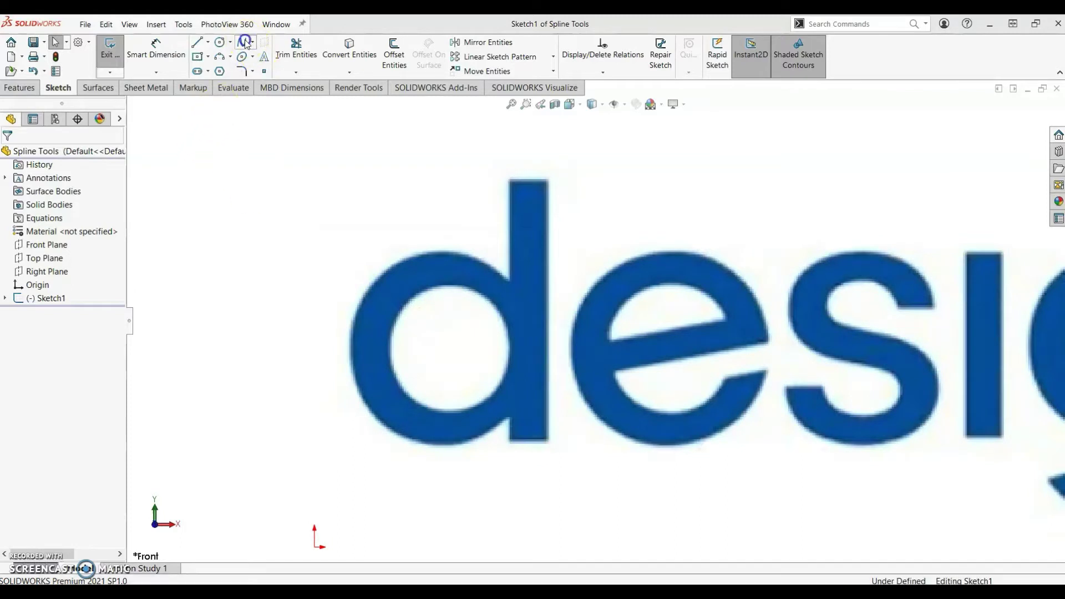
{"action": "left_click", "coordinate": [511, 282]}
{"action": "left_click", "coordinate": [479, 258]}
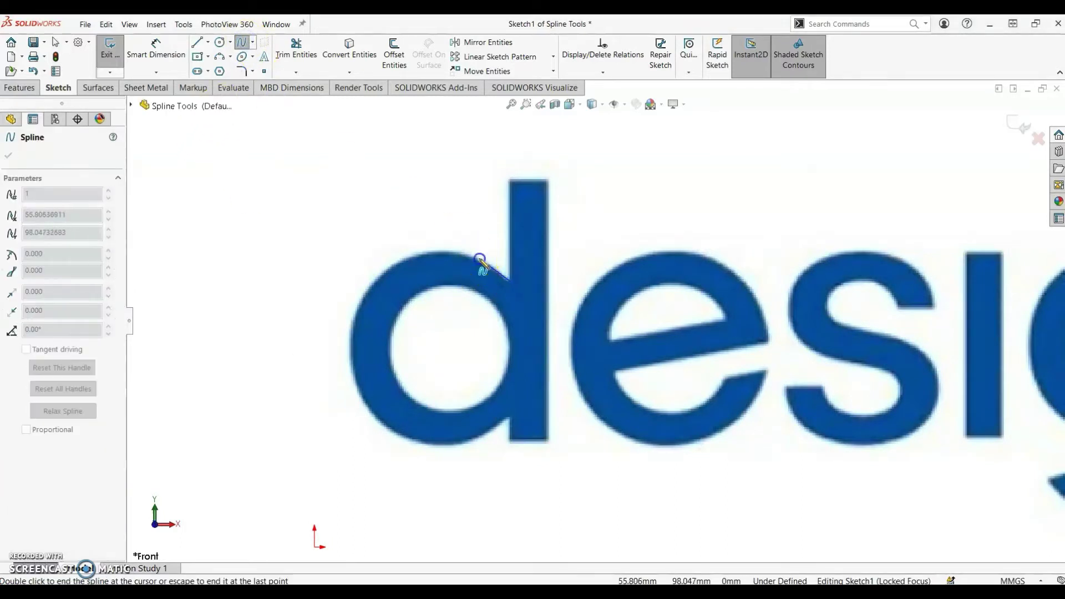
{"action": "left_click", "coordinate": [436, 254]}
{"action": "left_click", "coordinate": [368, 285]}
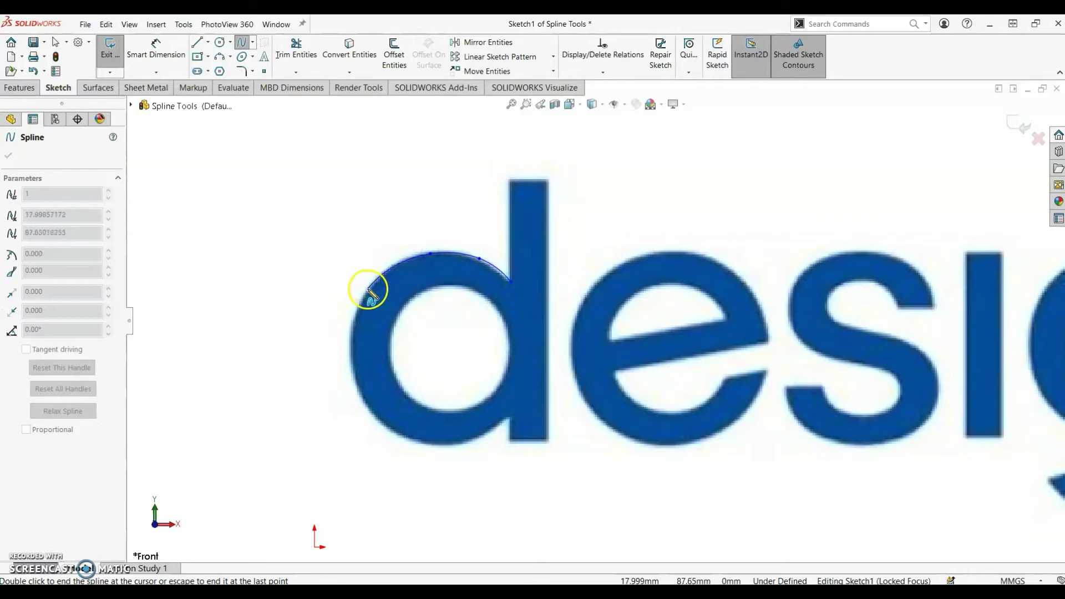
{"action": "left_click", "coordinate": [352, 347]}
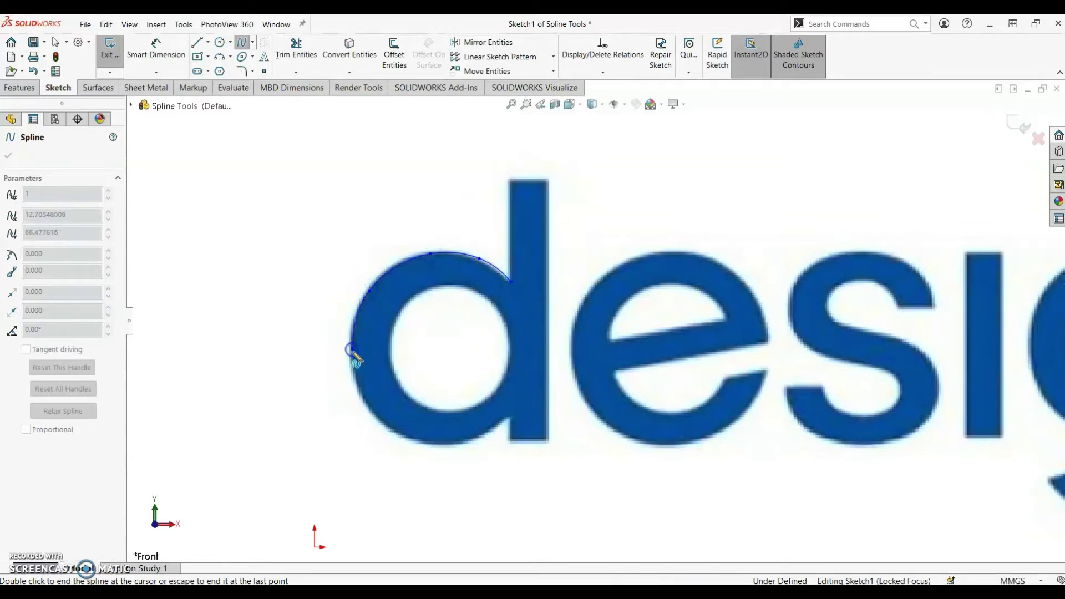
{"action": "left_click", "coordinate": [366, 410]}
Continue the spline along the bowl's bottom to the stem's lower edge and finish it.
{"action": "left_click", "coordinate": [441, 446]}
{"action": "left_click", "coordinate": [494, 428]}
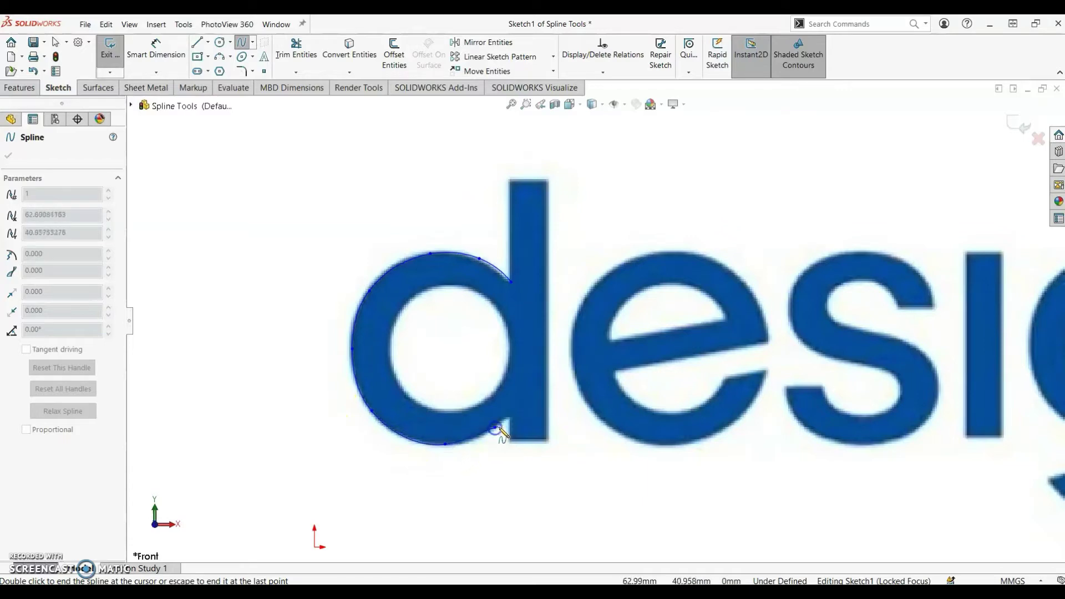
{"action": "left_click", "coordinate": [507, 417]}
{"action": "left_click", "coordinate": [539, 397]}
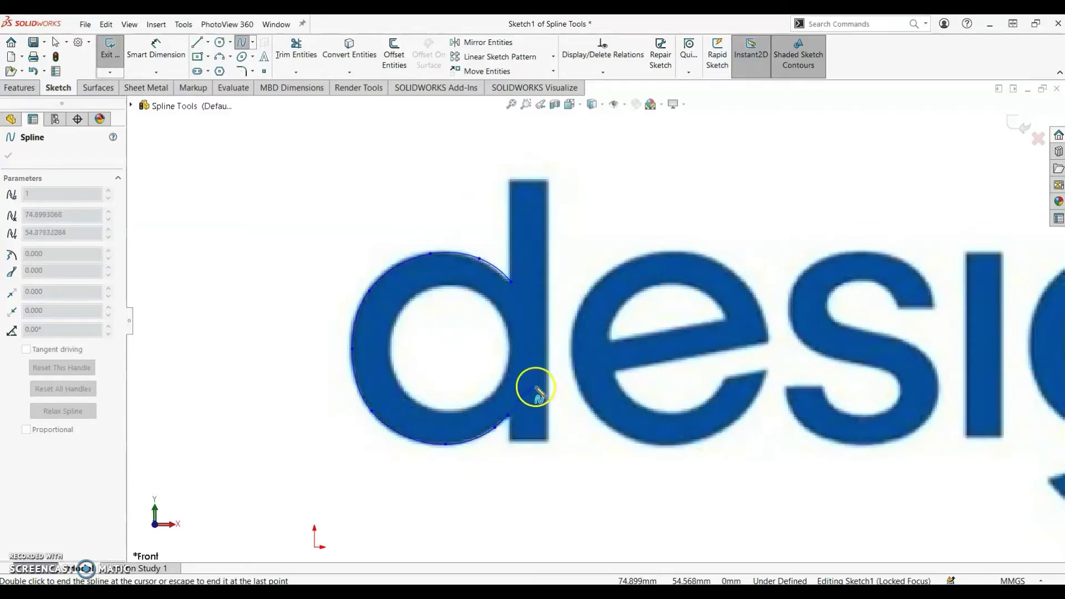
{"action": "key", "text": "Escape"}
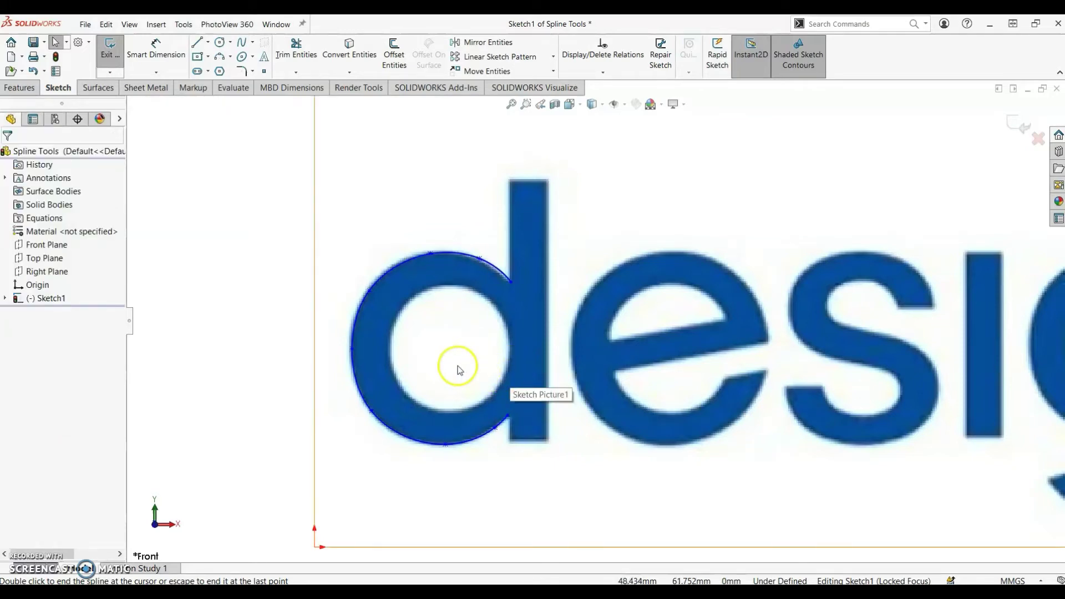
{"action": "scroll", "coordinate": [452, 363], "scroll_direction": "down", "scroll_amount": 2}
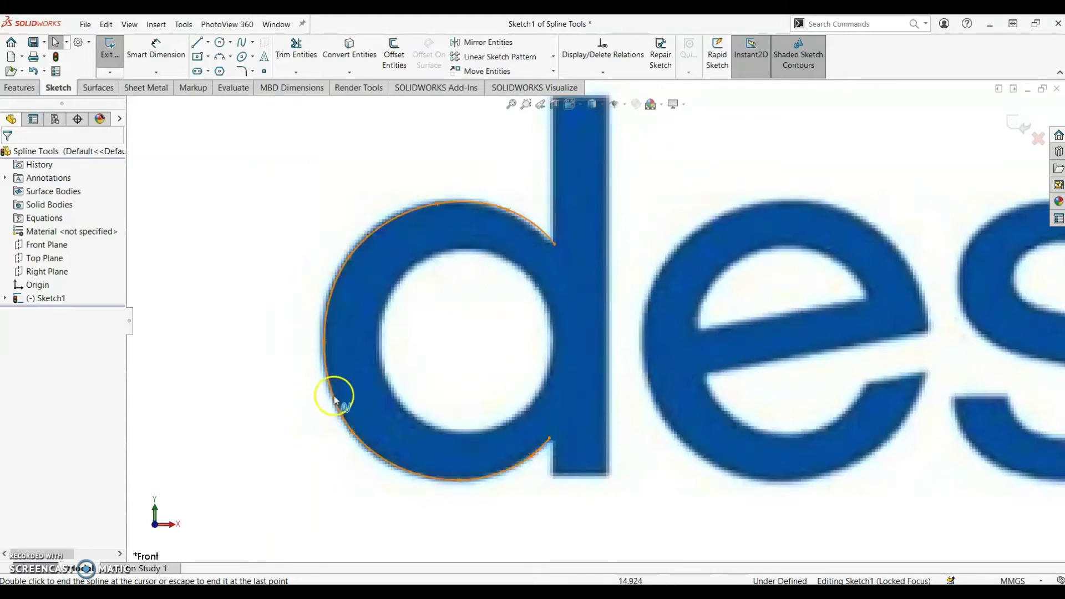
Open Simplify Spline from Tools > Spline Tools for the d's bowl spline.
{"action": "left_click", "coordinate": [420, 480]}
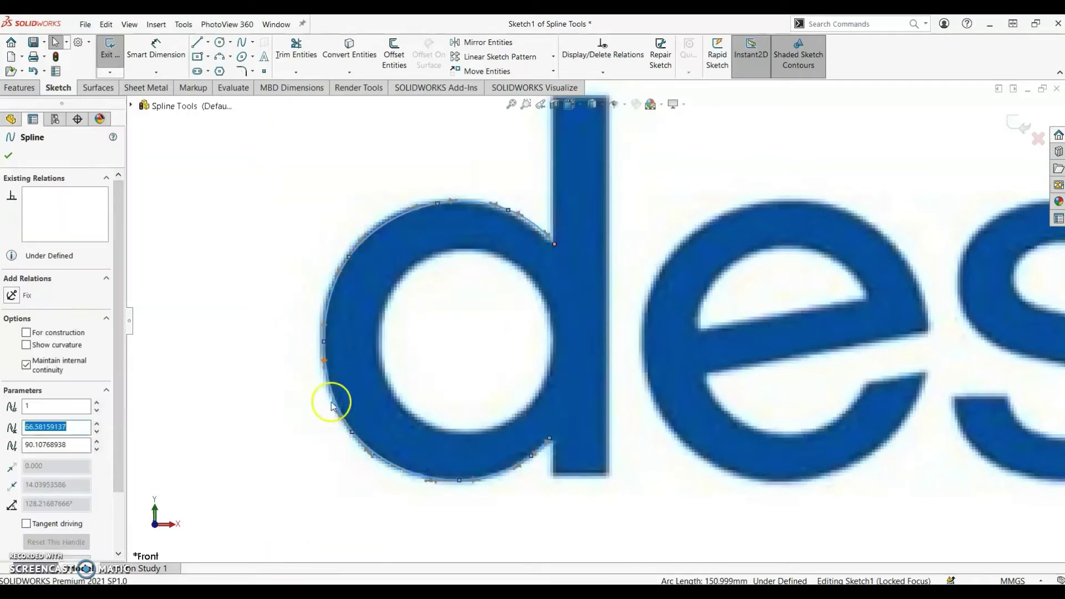
{"action": "left_click", "coordinate": [179, 25]}
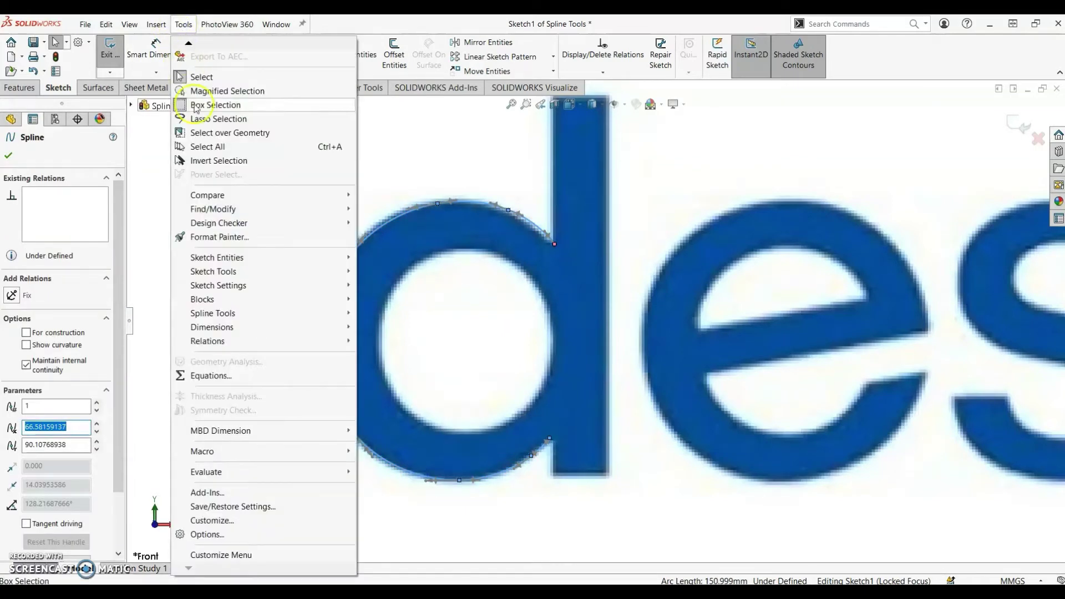
{"action": "mouse_move", "coordinate": [248, 314]}
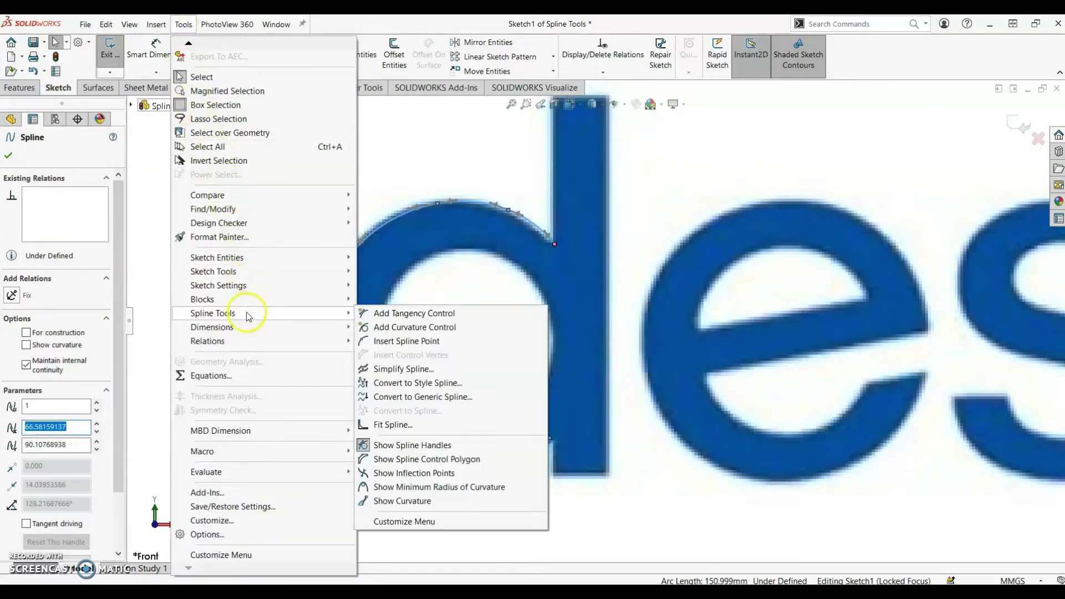
{"action": "left_click", "coordinate": [415, 370]}
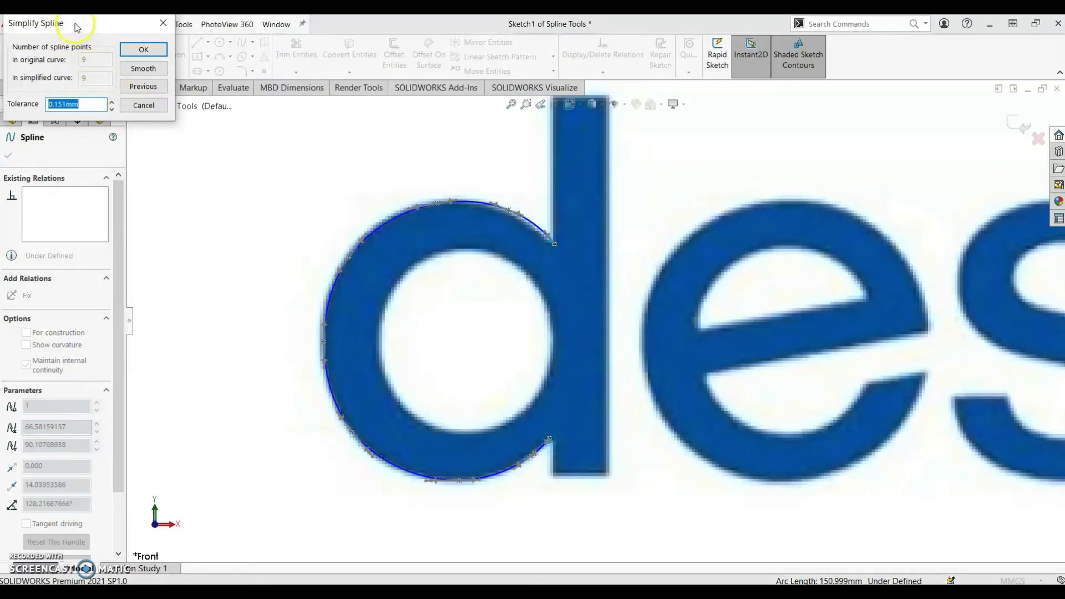
{"action": "left_click_drag", "start_coordinate": [77, 28], "coordinate": [269, 143]}
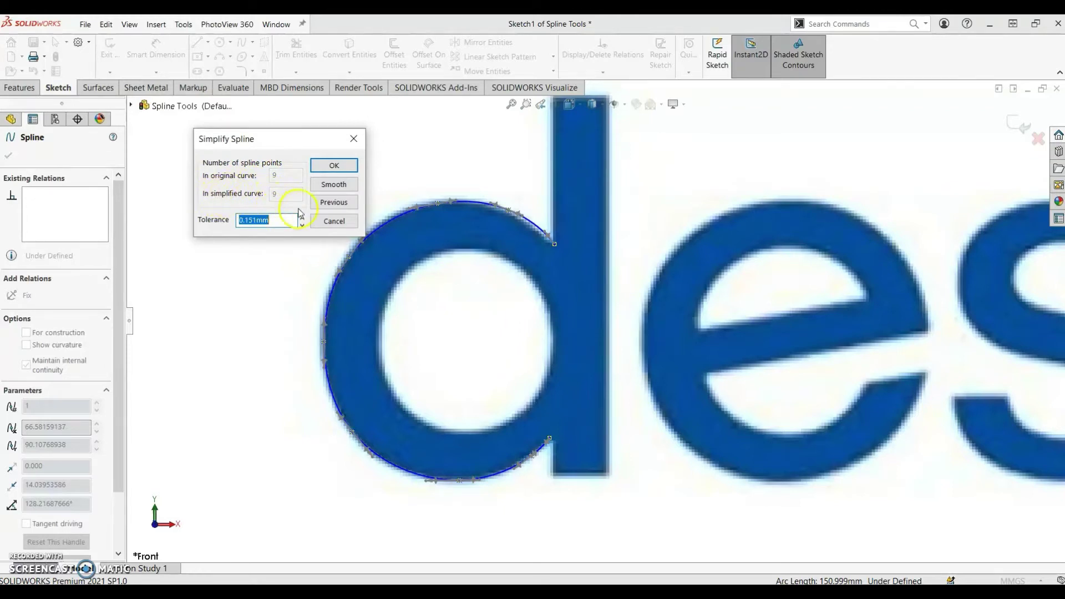
Smooth the spline to 5 points at 11.519mm tolerance, accept, and confirm the warning.
{"action": "left_click", "coordinate": [336, 185]}
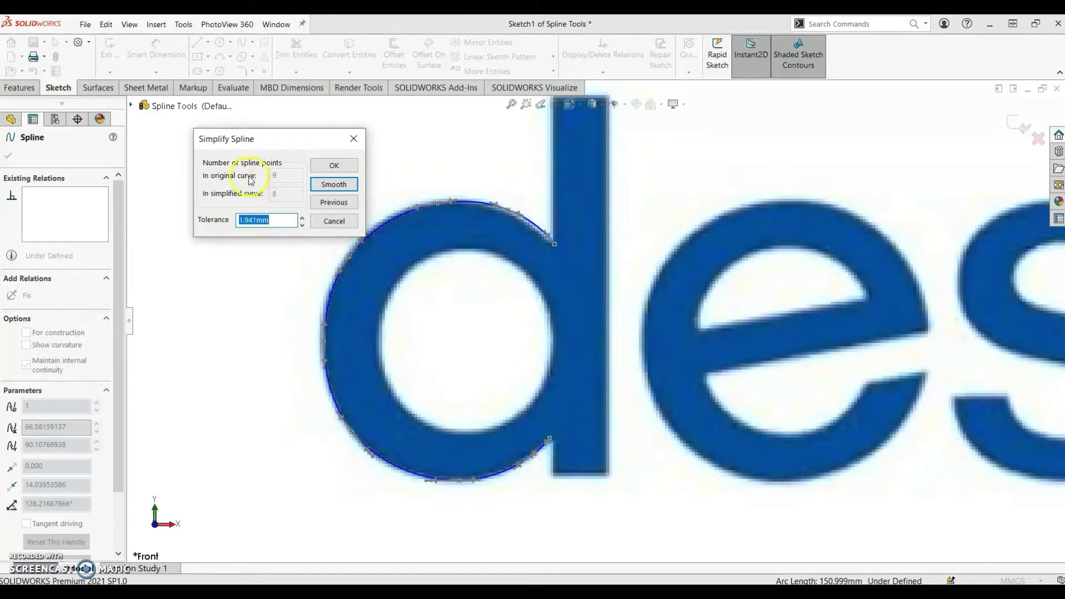
{"action": "left_click", "coordinate": [338, 187]}
{"action": "left_click", "coordinate": [339, 187]}
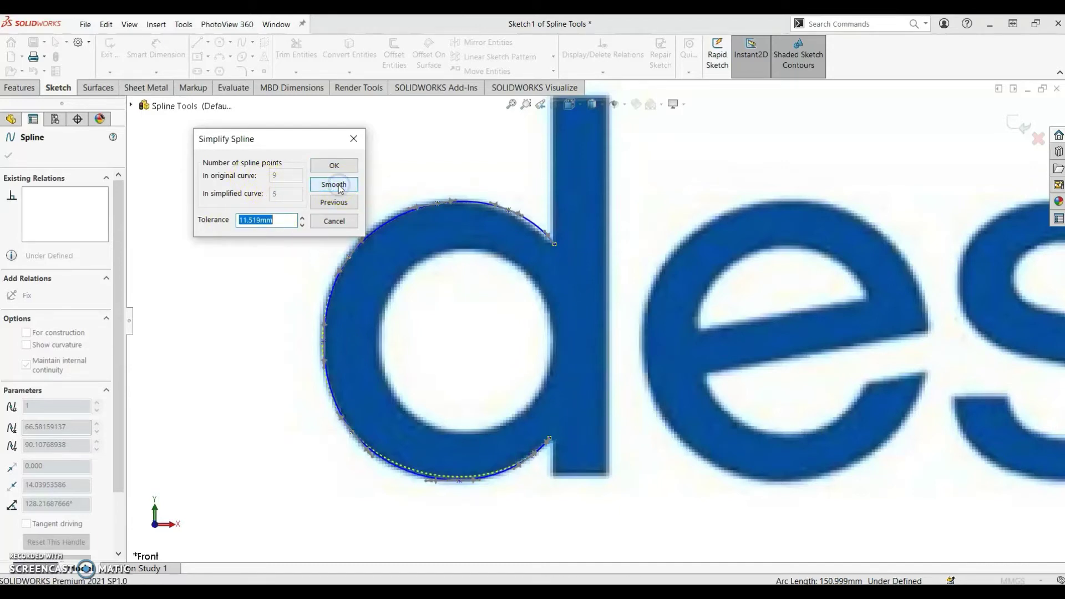
{"action": "left_click", "coordinate": [339, 187]}
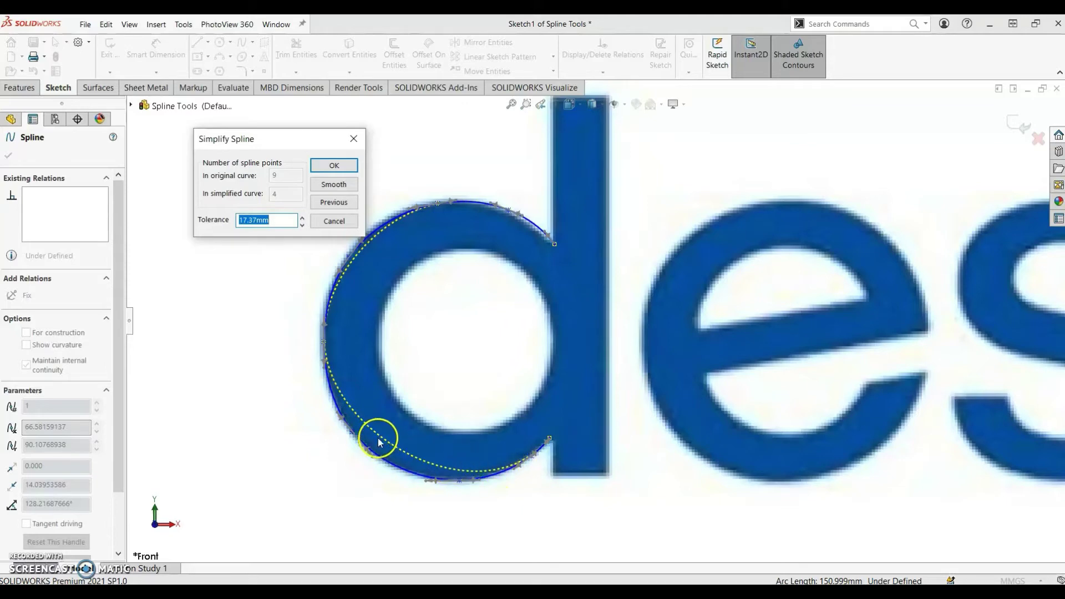
{"action": "left_click", "coordinate": [332, 203]}
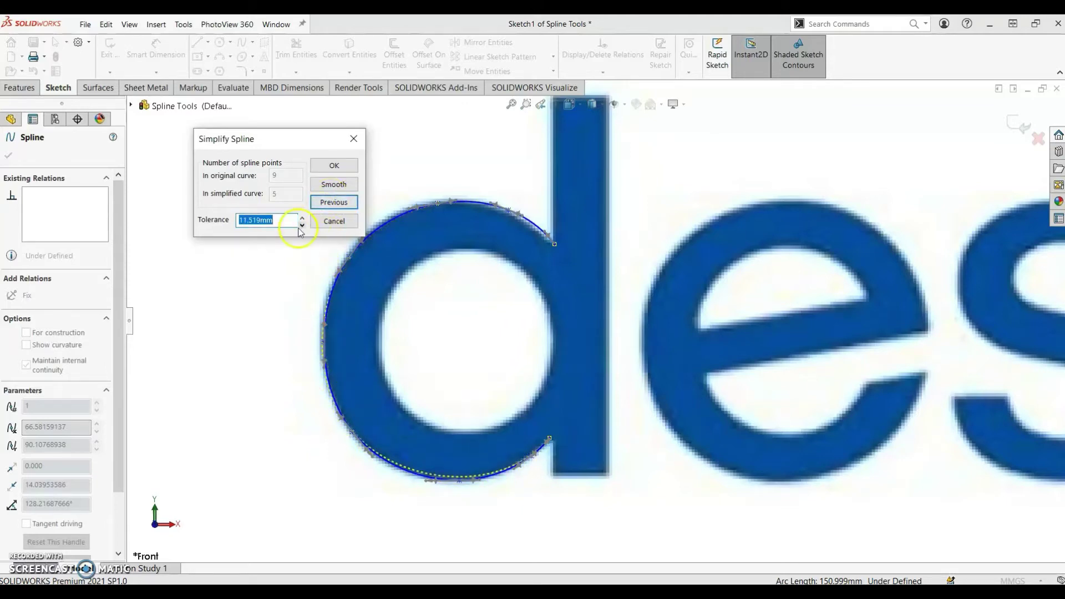
{"action": "left_click", "coordinate": [328, 168]}
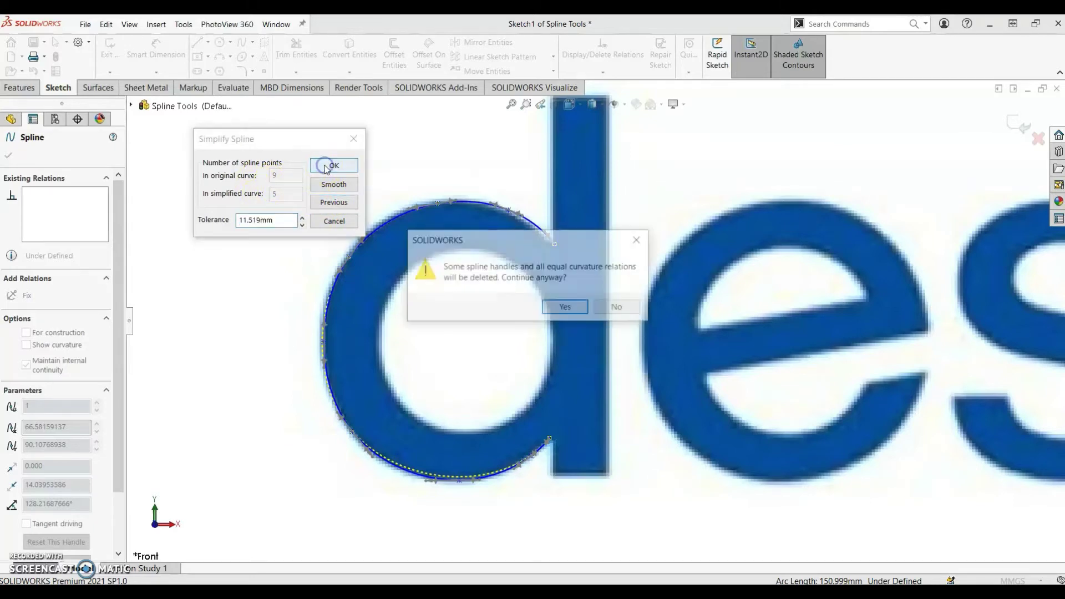
{"action": "left_click_drag", "start_coordinate": [470, 243], "coordinate": [398, 250]}
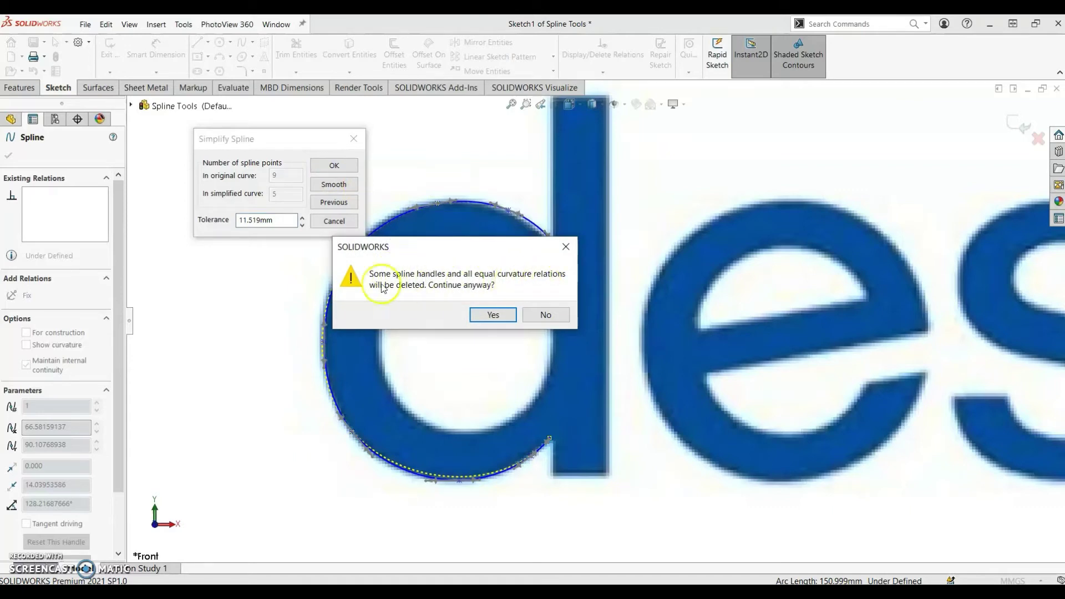
{"action": "left_click", "coordinate": [494, 315]}
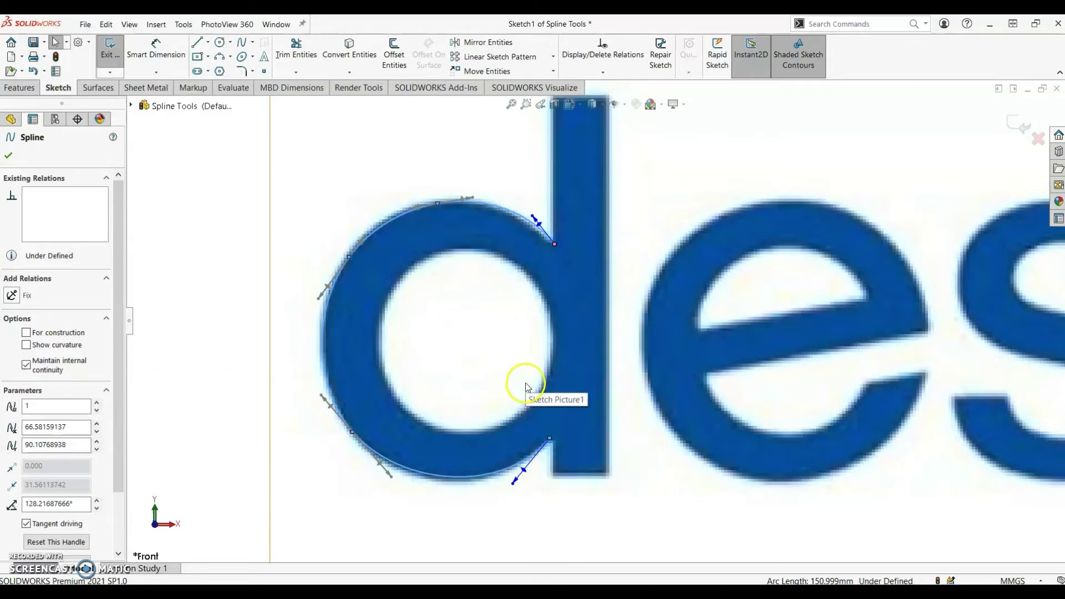
Show inflection points and minimum radius on the s outline spline.
{"action": "key", "text": "f"}
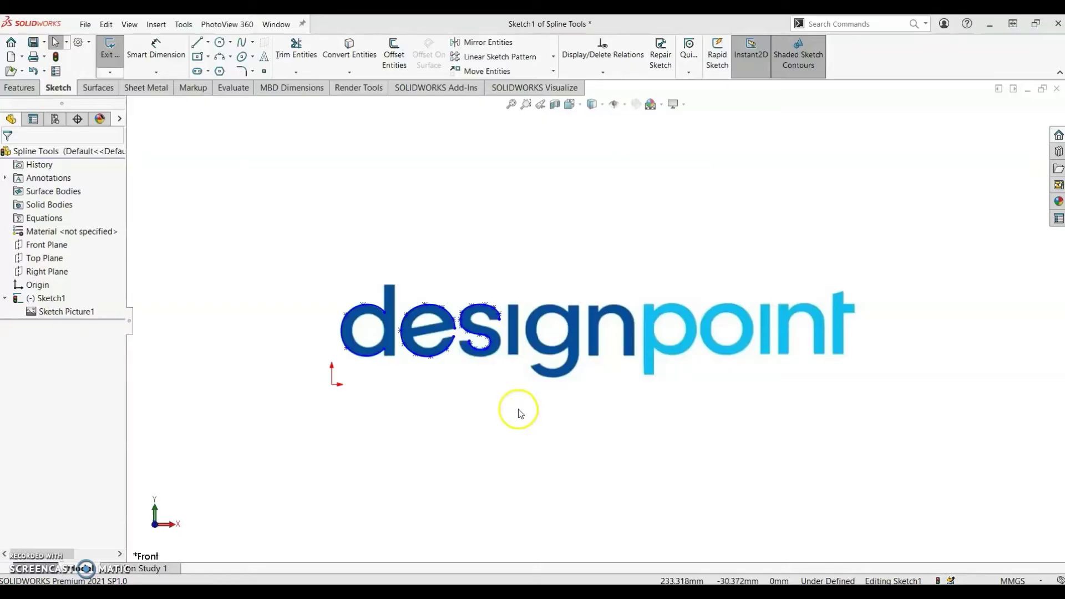
{"action": "scroll", "coordinate": [506, 346], "scroll_direction": "down", "scroll_amount": 3}
{"action": "scroll", "coordinate": [505, 346], "scroll_direction": "down", "scroll_amount": 5}
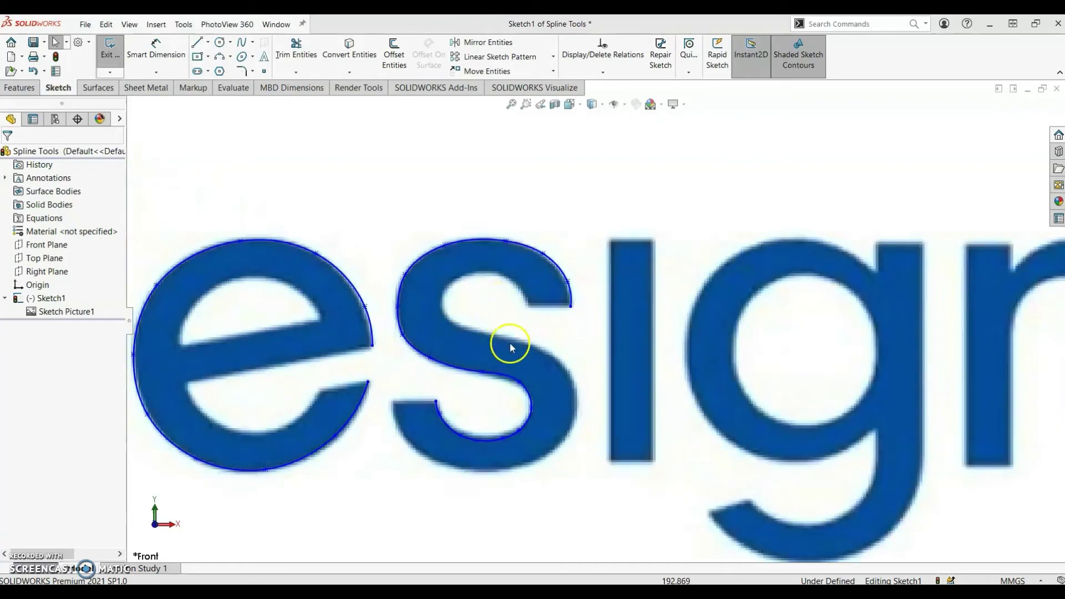
{"action": "scroll", "coordinate": [512, 351], "scroll_direction": "down", "scroll_amount": 1}
{"action": "left_click", "coordinate": [431, 370]}
{"action": "right_click", "coordinate": [432, 371]}
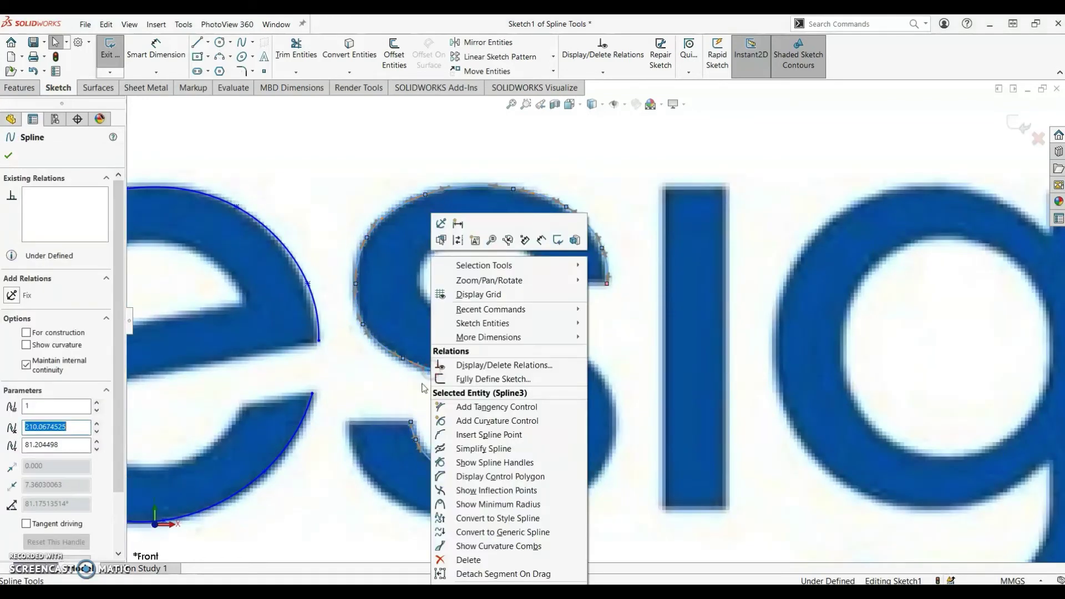
{"action": "left_click", "coordinate": [485, 492]}
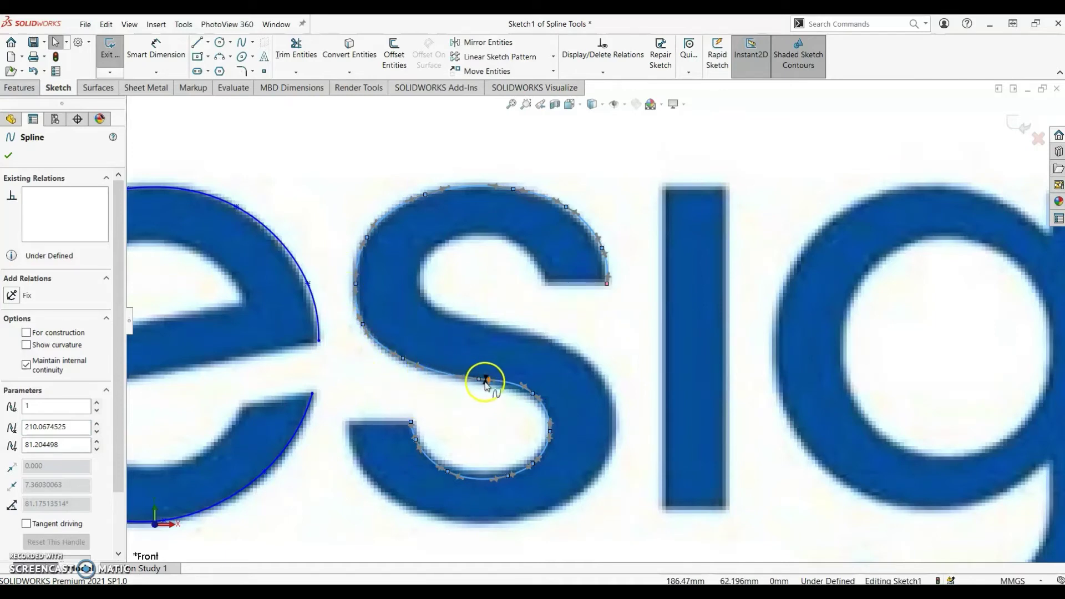
{"action": "right_click", "coordinate": [430, 377]}
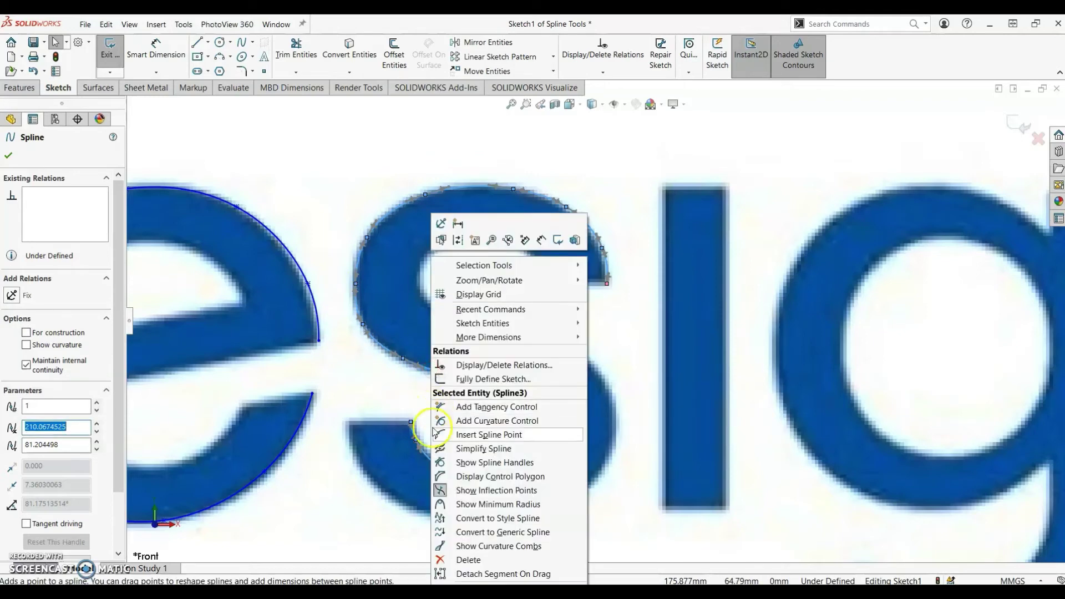
{"action": "left_click", "coordinate": [508, 506]}
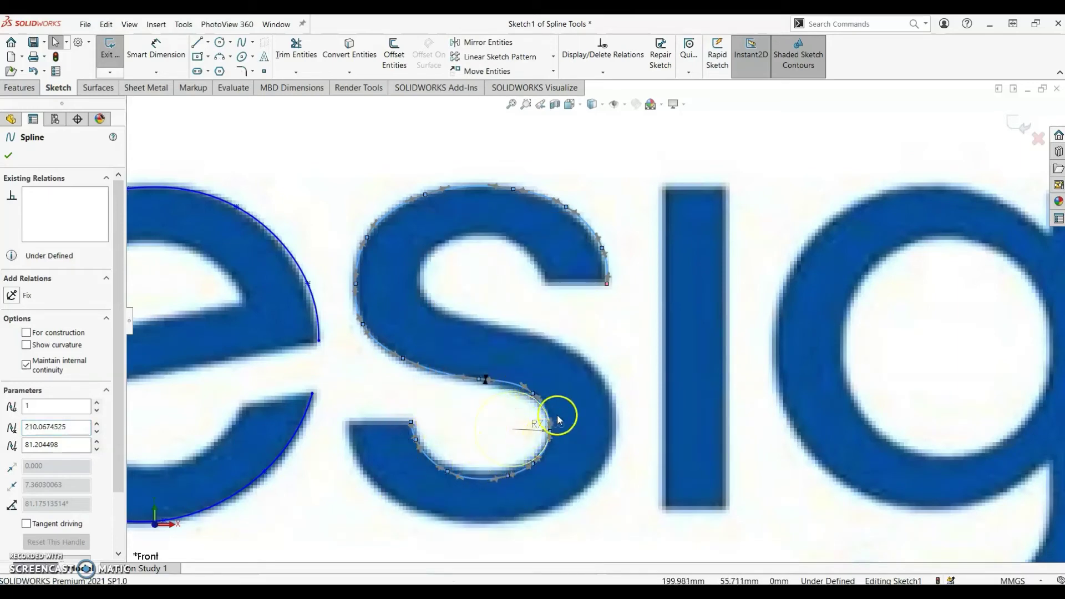
Drag a control point in the middle of the s spline to reshape its curve.
{"action": "left_click", "coordinate": [404, 360]}
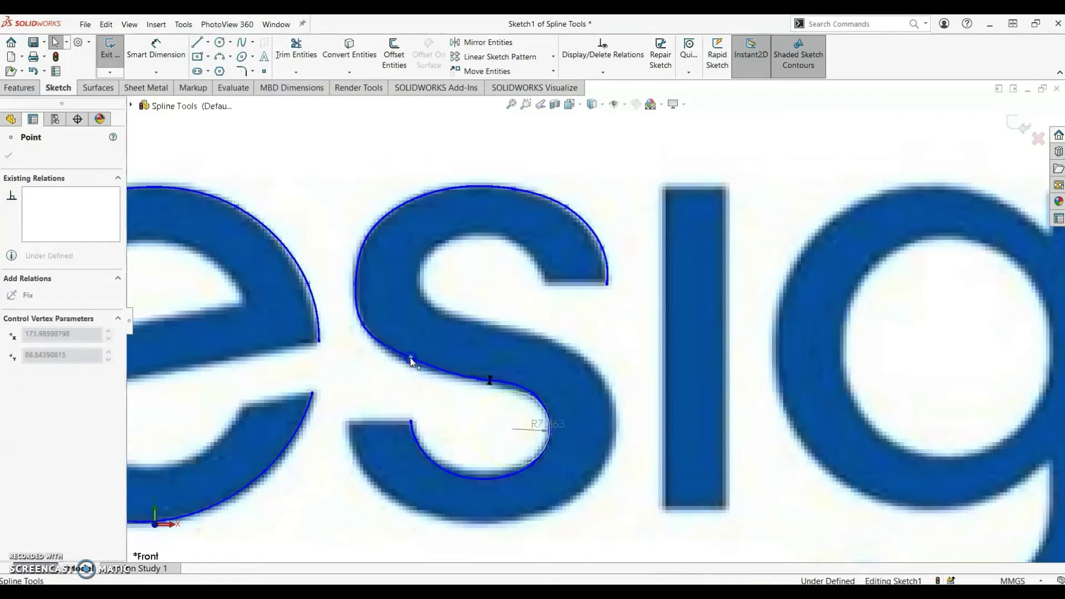
{"action": "mouse_move", "coordinate": [407, 360]}
{"action": "left_mouse_down"}
{"action": "mouse_move", "coordinate": [381, 391]}
{"action": "mouse_move", "coordinate": [420, 334]}
{"action": "mouse_move", "coordinate": [399, 368]}
{"action": "mouse_move", "coordinate": [407, 363]}
{"action": "left_mouse_up"}
{"action": "left_click", "coordinate": [392, 387]}
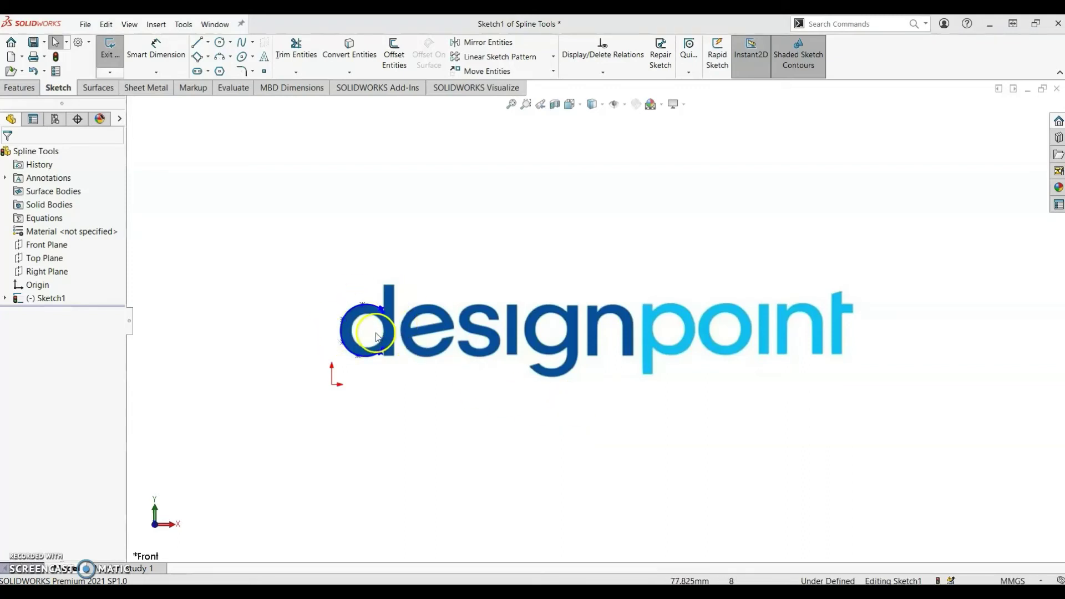
{"action": "left_click", "coordinate": [183, 24]}
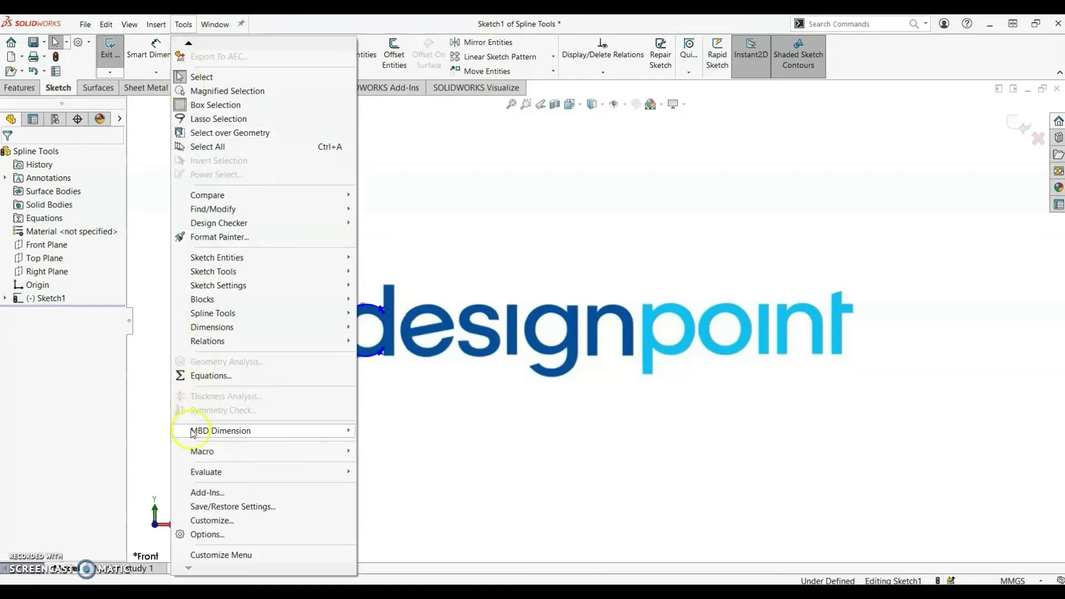
{"action": "left_click", "coordinate": [191, 534]}
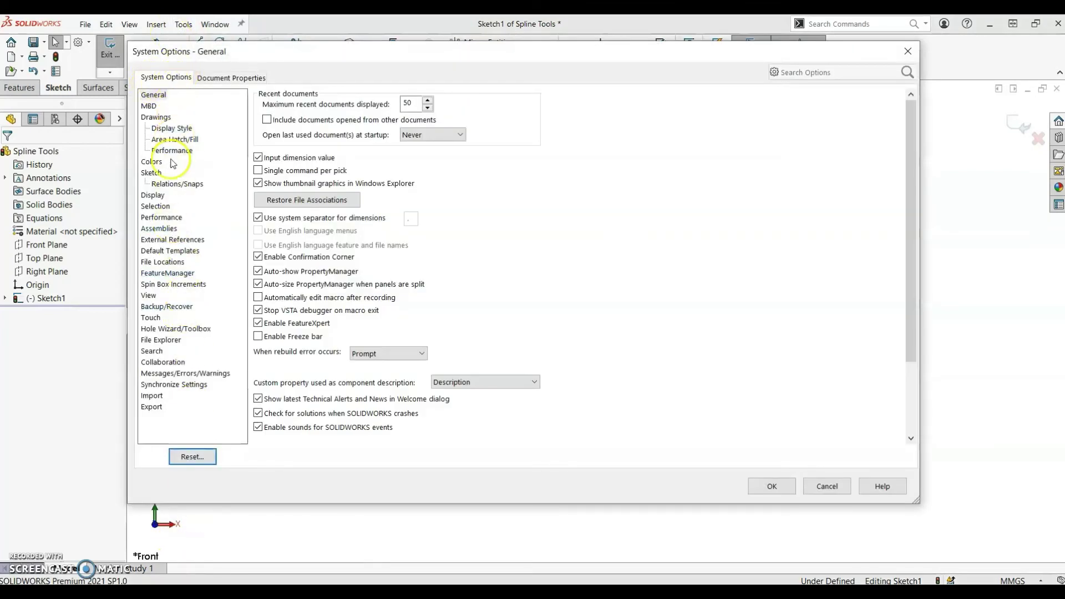
{"action": "left_click", "coordinate": [152, 174]}
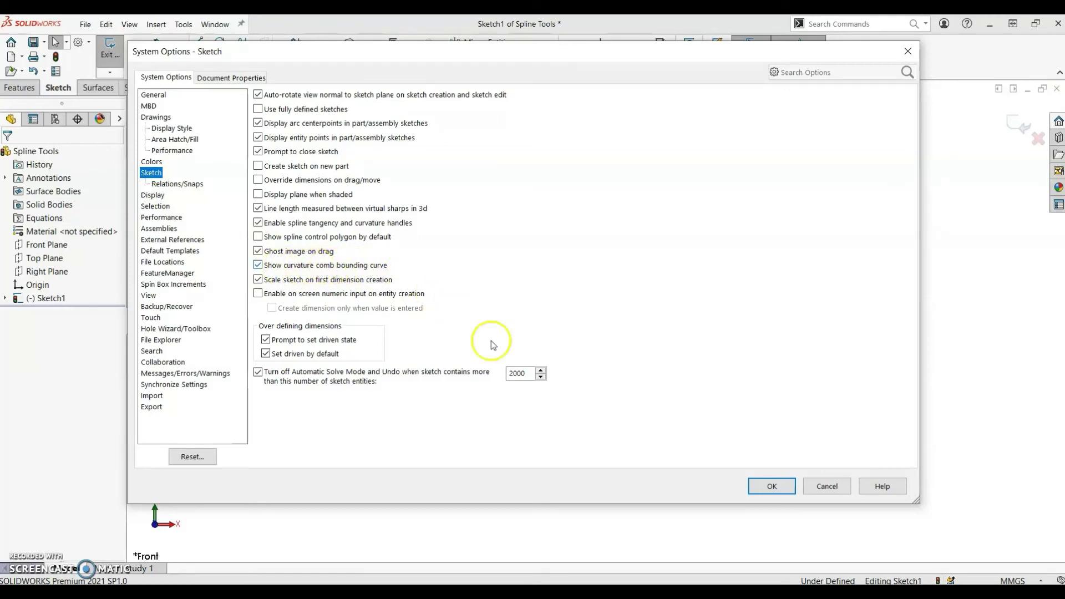
Close System Options and display curvature combs on the d outline spline.
{"action": "left_click", "coordinate": [772, 485]}
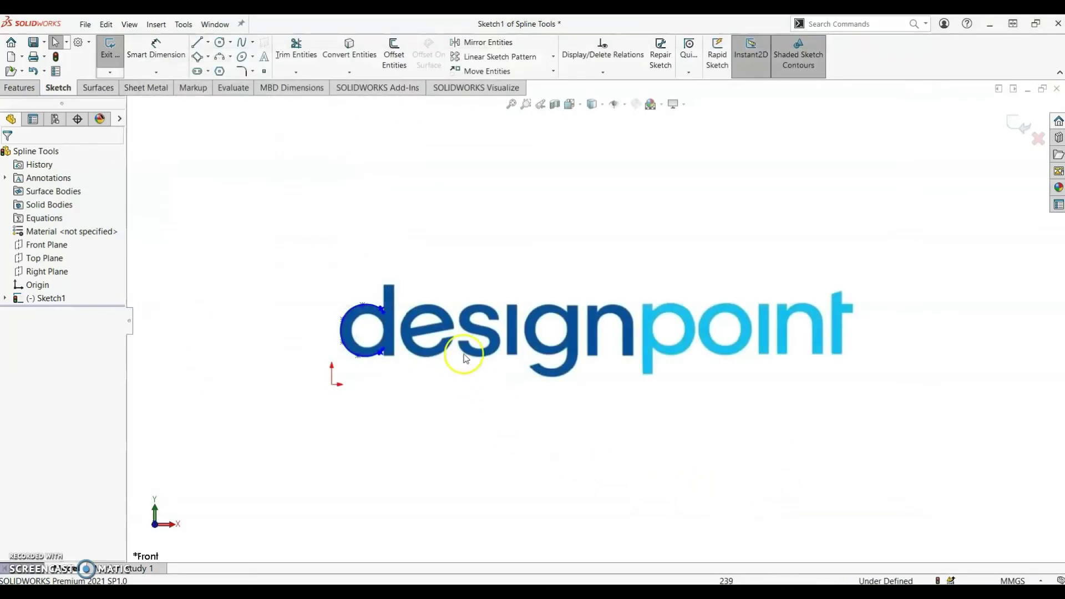
{"action": "scroll", "coordinate": [365, 322], "scroll_direction": "down", "scroll_amount": 3}
{"action": "scroll", "coordinate": [364, 322], "scroll_direction": "down", "scroll_amount": 3}
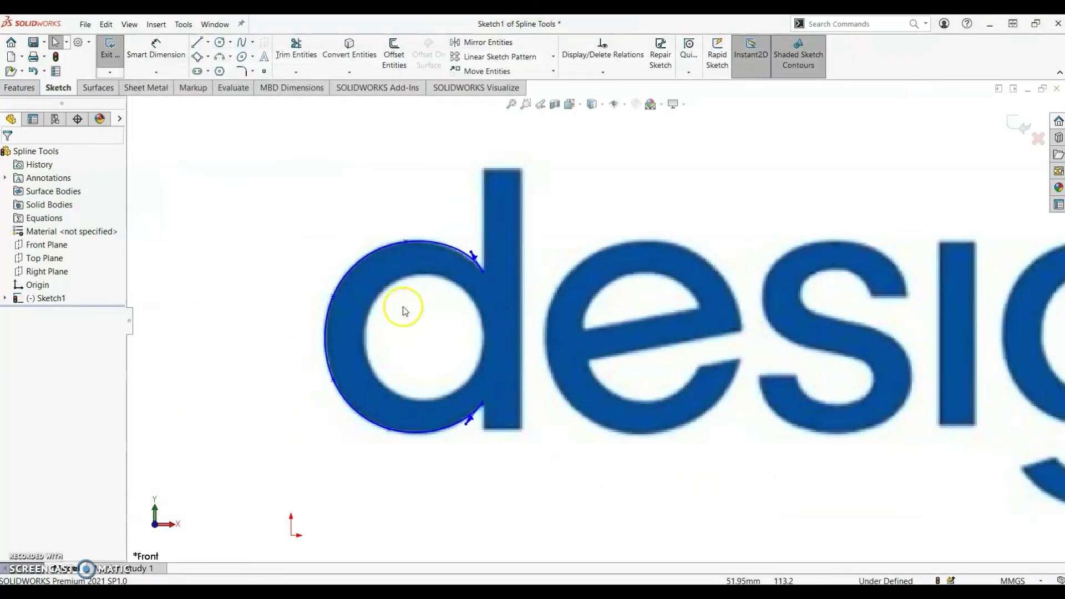
{"action": "right_click", "coordinate": [345, 279]}
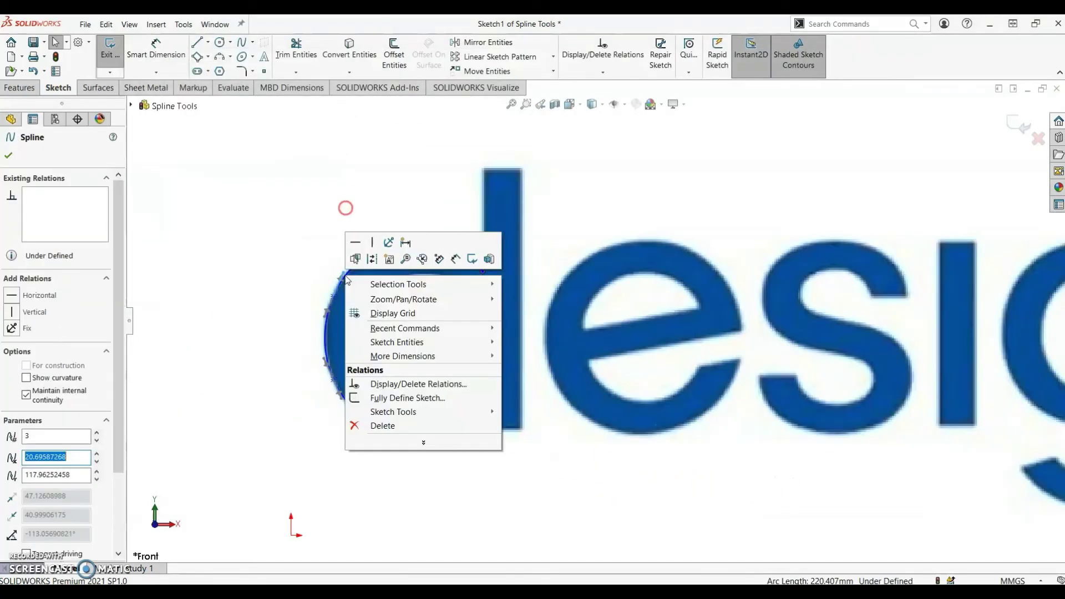
{"action": "right_click", "coordinate": [325, 334]}
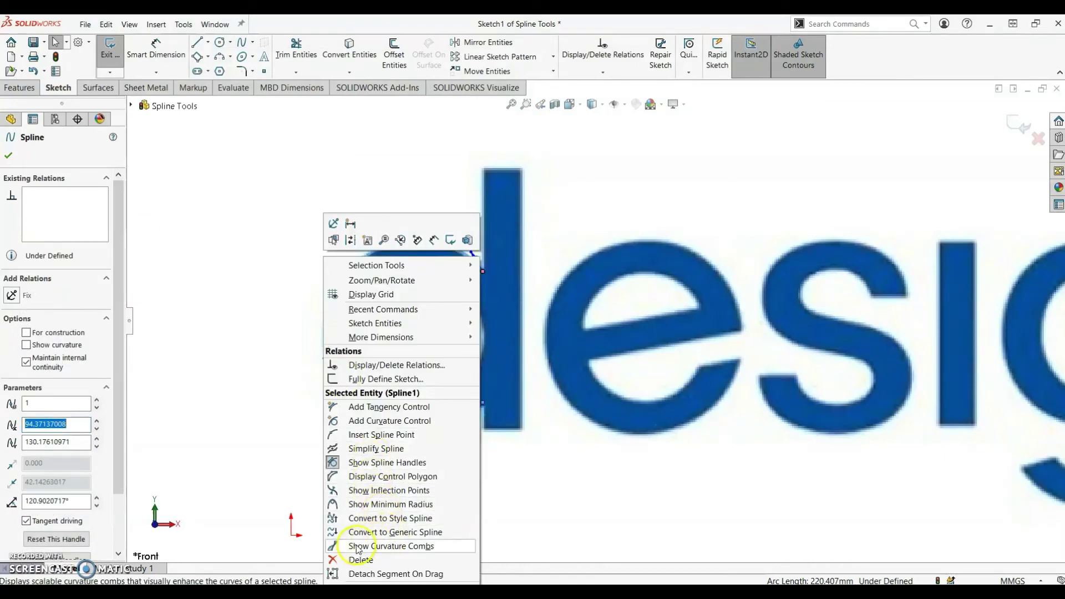
{"action": "left_click", "coordinate": [412, 549]}
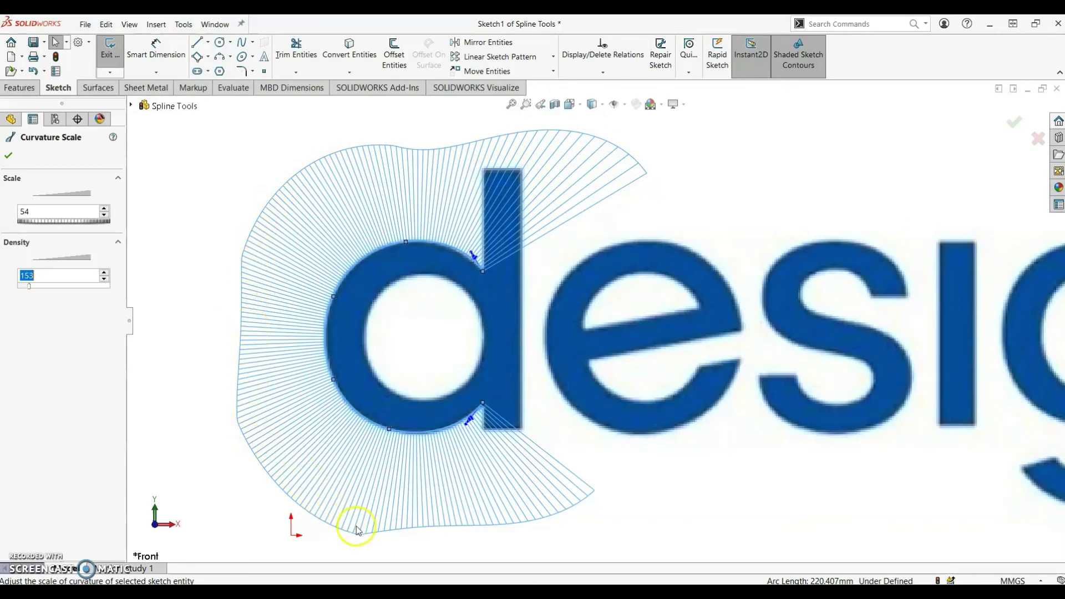
Move a control point on the d spline to smooth its curvature comb.
{"action": "left_click", "coordinate": [390, 429]}
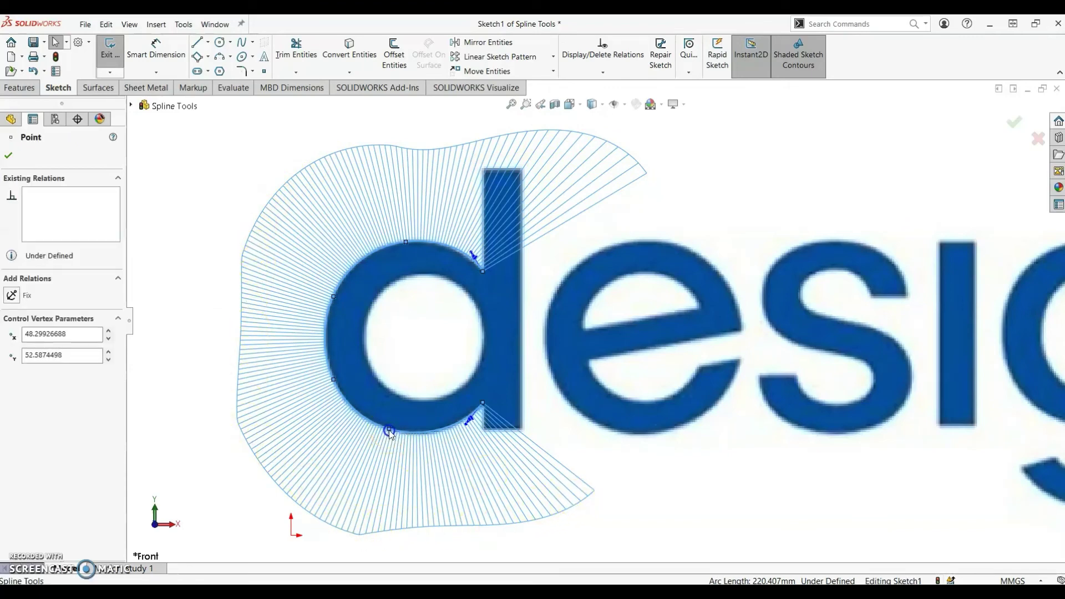
{"action": "mouse_move", "coordinate": [391, 430]}
{"action": "left_mouse_down"}
{"action": "mouse_move", "coordinate": [389, 441]}
{"action": "mouse_move", "coordinate": [399, 433]}
{"action": "mouse_move", "coordinate": [389, 429]}
{"action": "left_mouse_up"}
{"action": "left_click", "coordinate": [183, 403]}
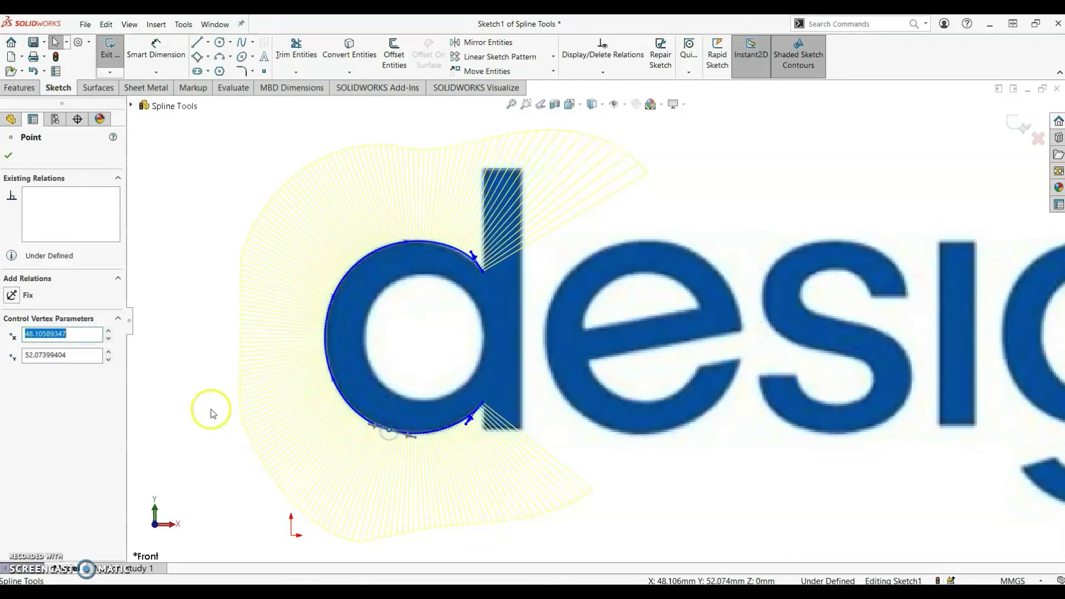
{"action": "left_click", "coordinate": [214, 468]}
Extrude Sketch1 as a 30 mm Blind boss to create the 3D logo lettering.
{"action": "key", "text": "f"}
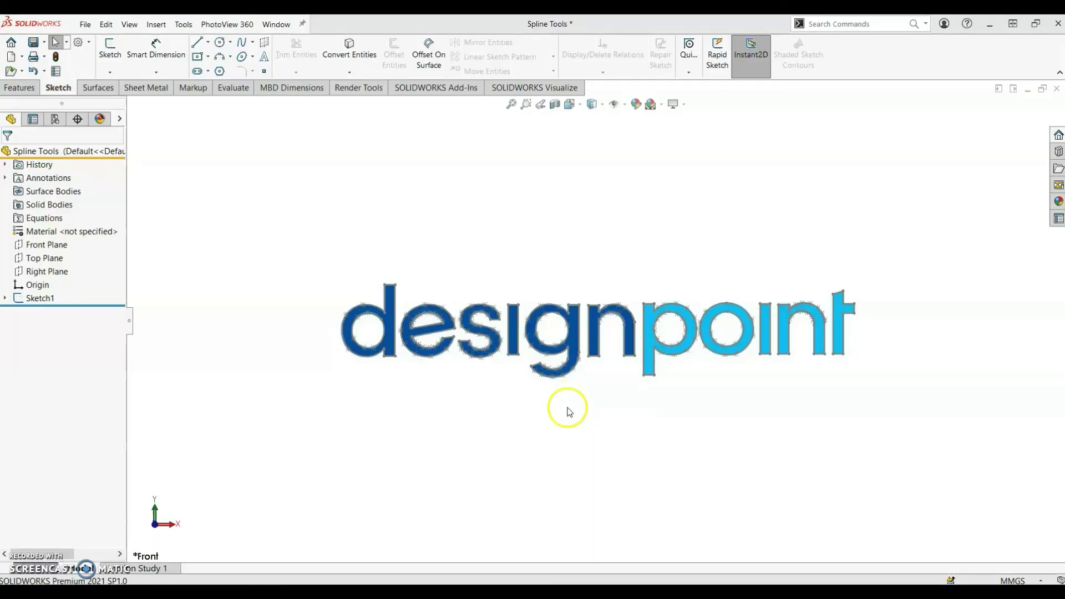
{"action": "left_click", "coordinate": [50, 298]}
{"action": "left_click", "coordinate": [19, 87]}
{"action": "left_click", "coordinate": [116, 54]}
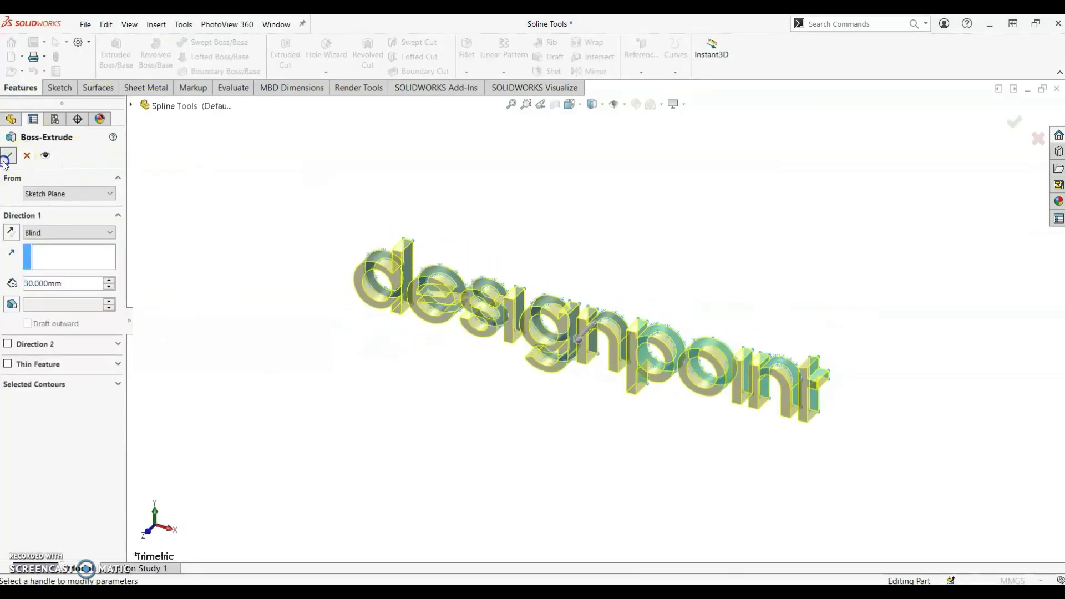
{"action": "left_click", "coordinate": [8, 155]}
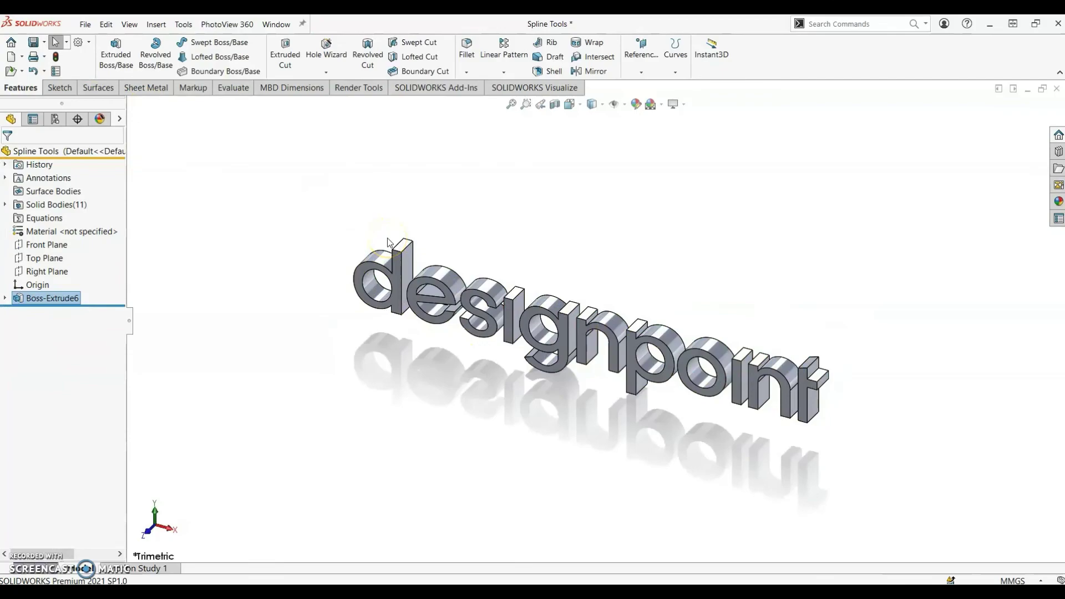